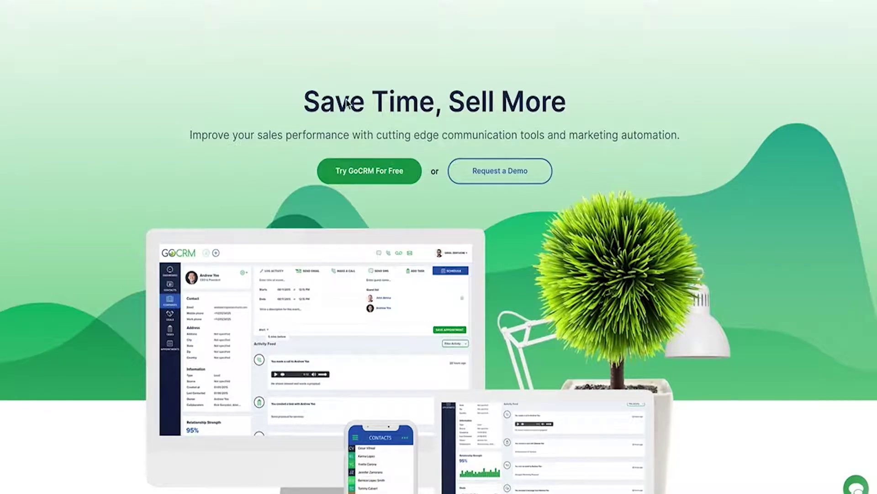
# Start the free-trial sign-up with team name Rio Promo and the owner's first and last name
pyautogui.click(352, 173)
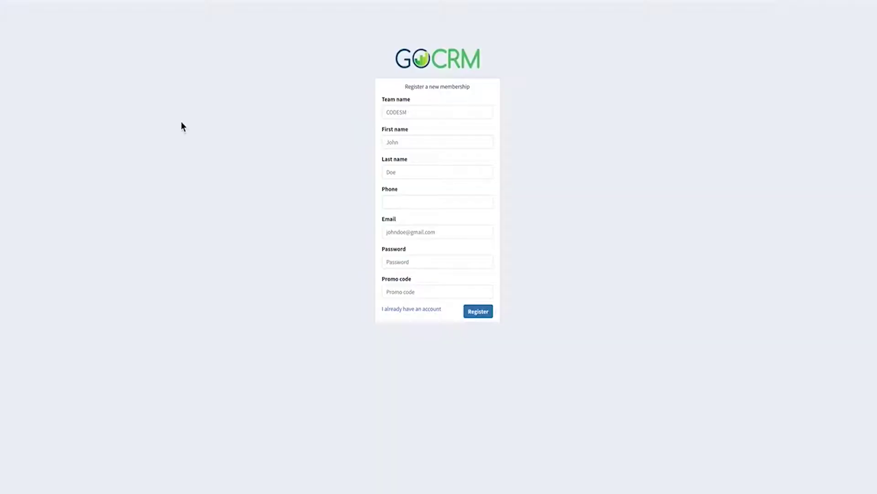
pyautogui.click(415, 111)
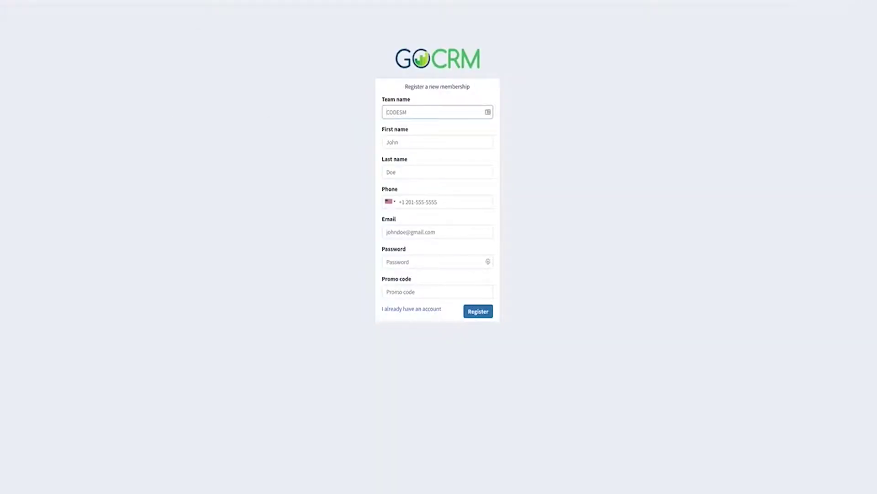
pyautogui.write('Rio Promo')
pyautogui.press('Tab')
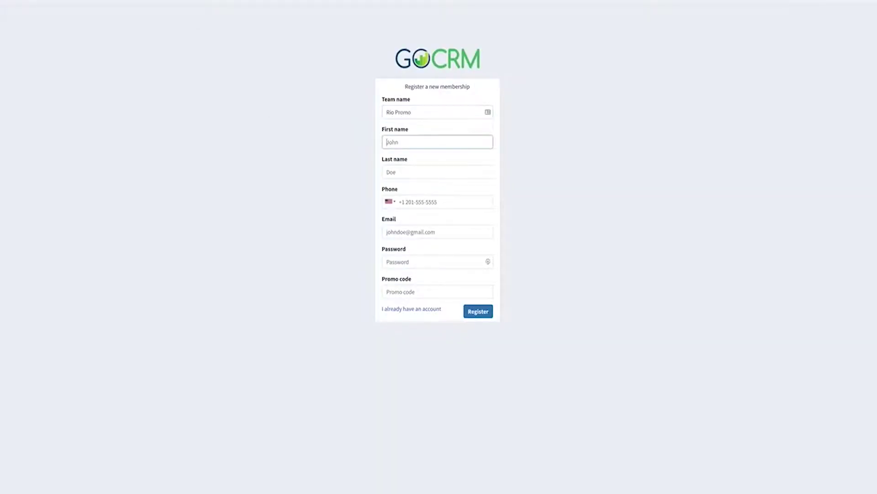
pyautogui.press('Tab')
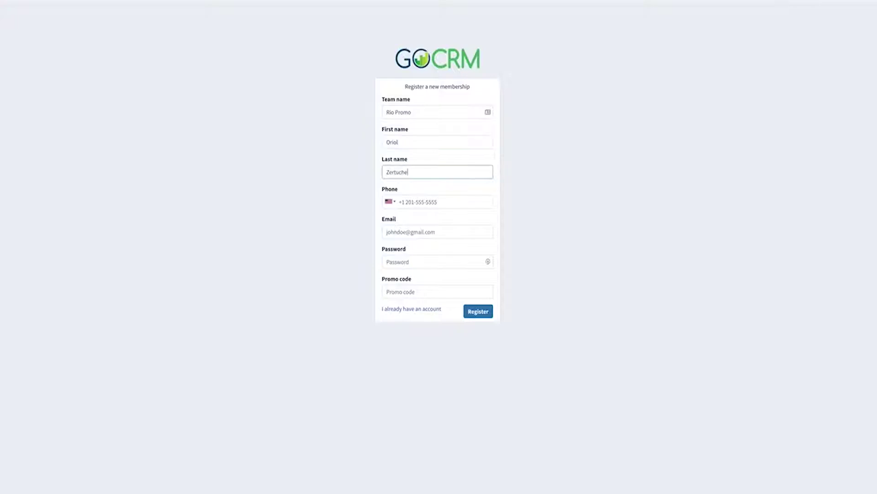
# Enter the owner's phone number and email address on the registration form
pyautogui.press('Tab')
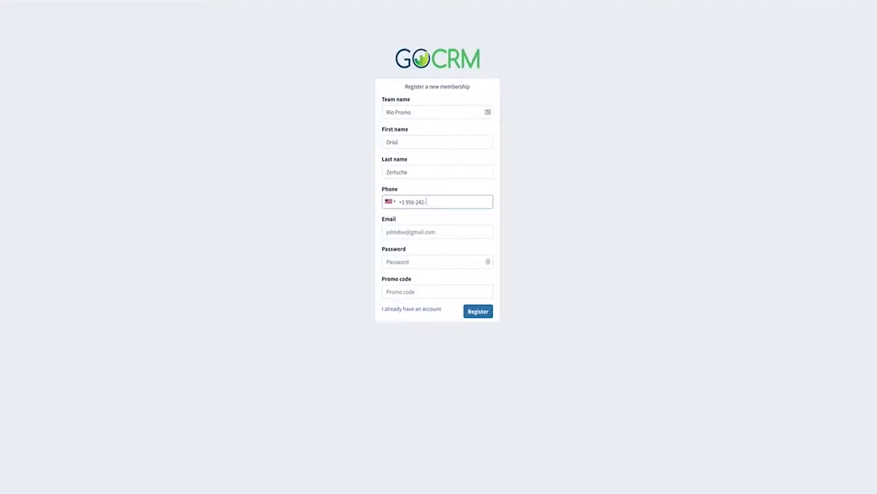
pyautogui.press('Tab')
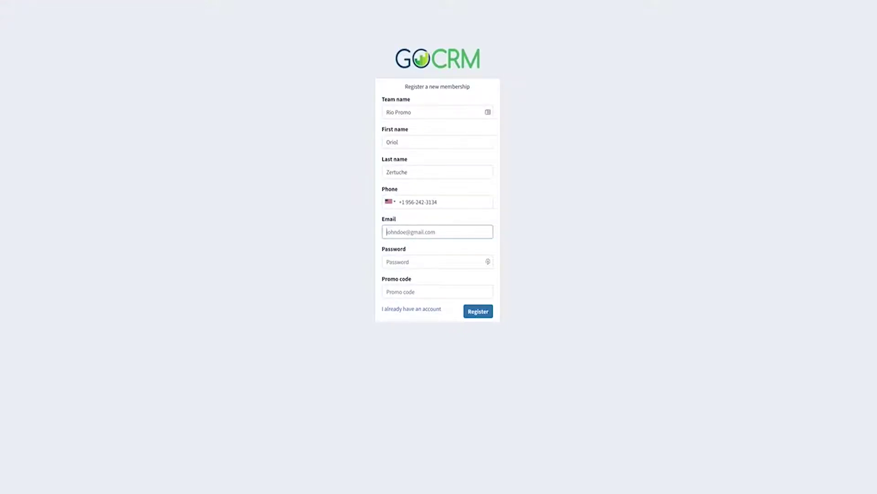
pyautogui.write('o')
pyautogui.press('BackSpace')
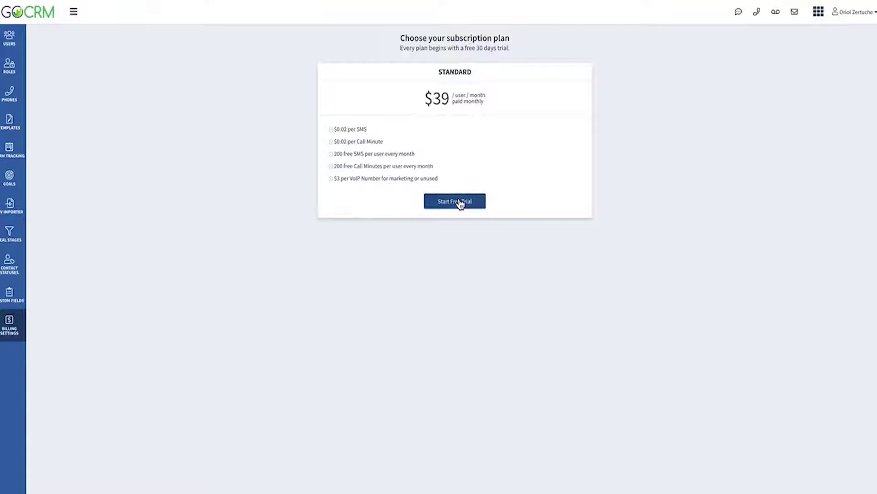
# Start the Standard plan's 30-day free trial and begin entering a credit card number
pyautogui.click(458, 206)
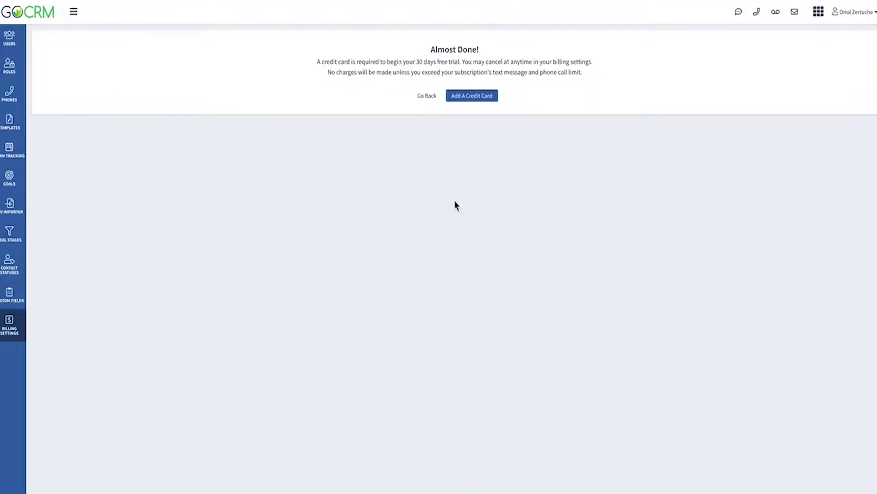
pyautogui.click(485, 106)
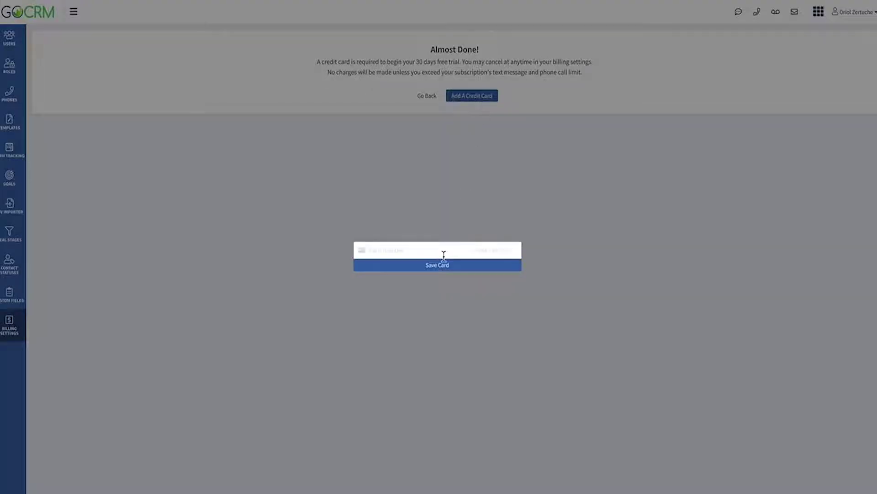
pyautogui.click(405, 253)
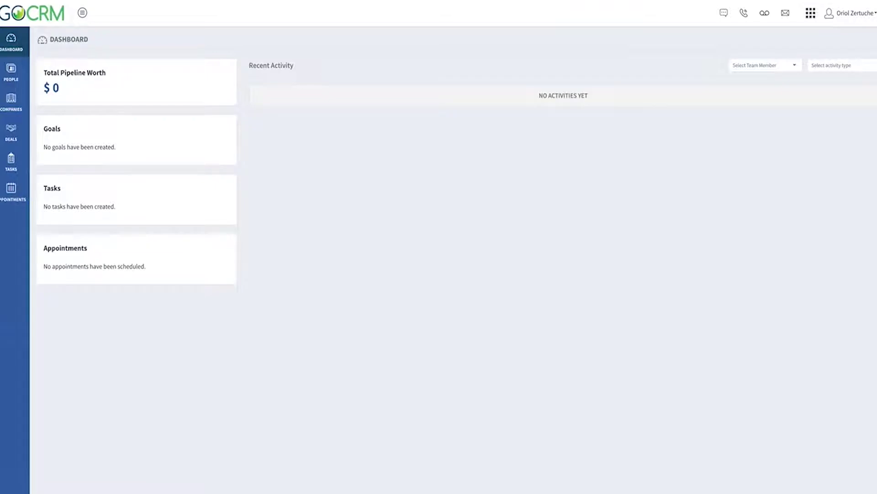
# In phone settings, search area codes 210 then 956 and claim a 956 number
pyautogui.click(853, 15)
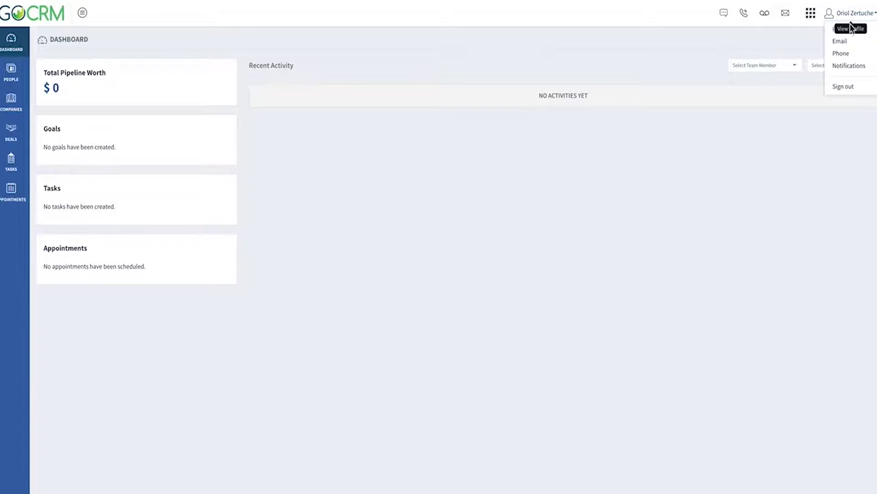
pyautogui.click(843, 53)
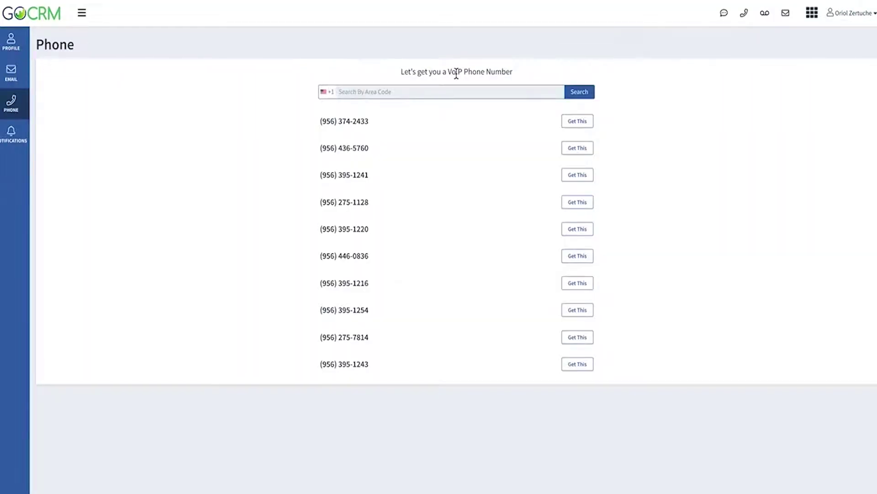
pyautogui.write('210')
pyautogui.press('Return')
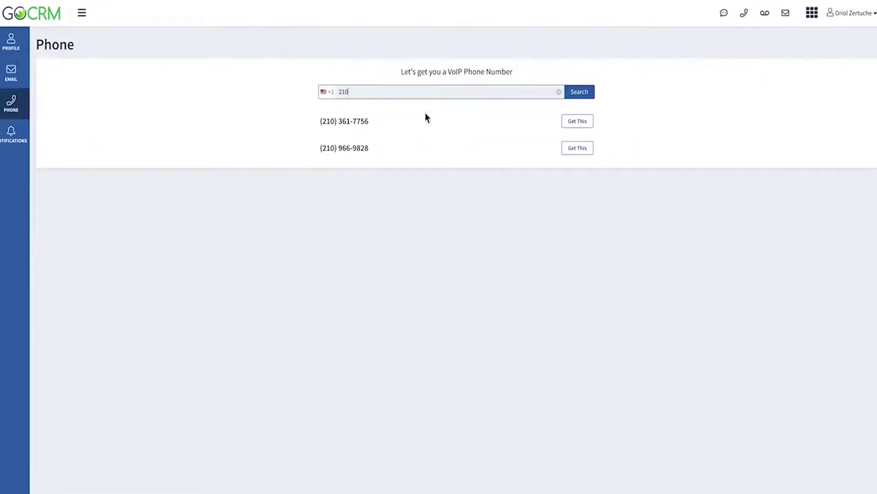
pyautogui.press('BackSpace')
pyautogui.press('BackSpace')
pyautogui.press('BackSpace')
pyautogui.write('956')
pyautogui.press('Return')
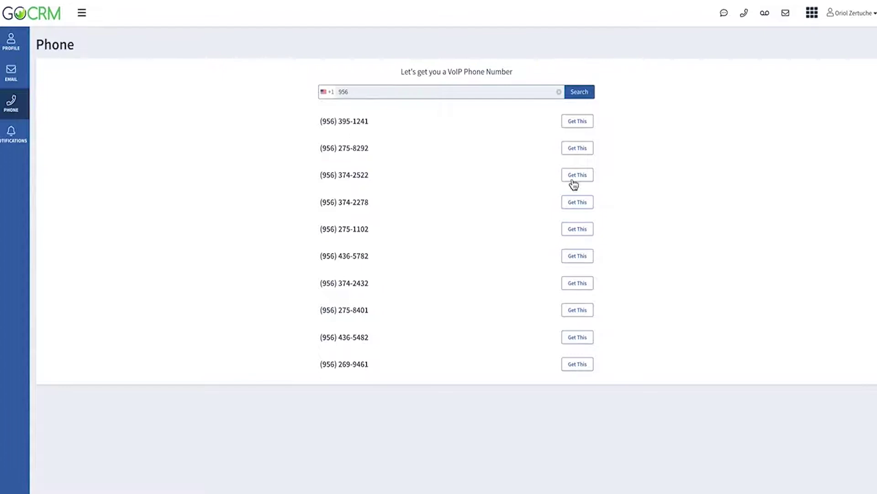
pyautogui.click(578, 205)
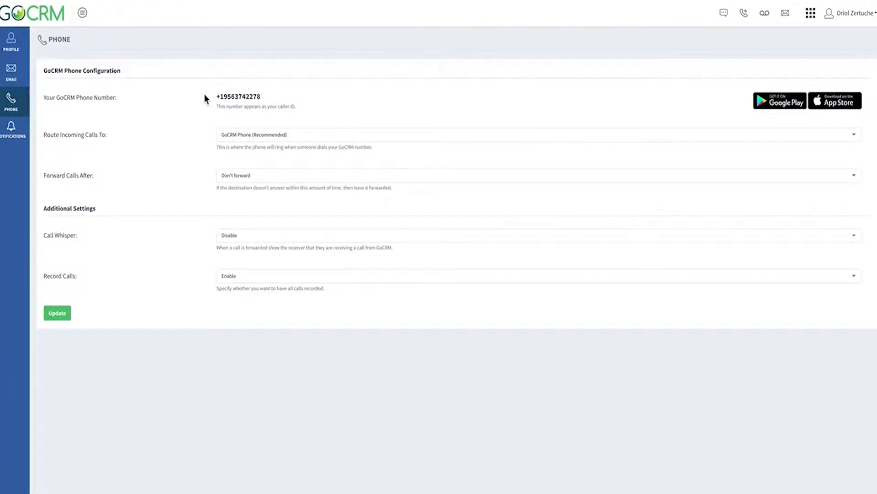
# Keep incoming calls on GoCRM Phone and forward unanswered calls after 15 seconds to a custom number
pyautogui.click(255, 137)
pyautogui.click(256, 145)
pyautogui.click(261, 175)
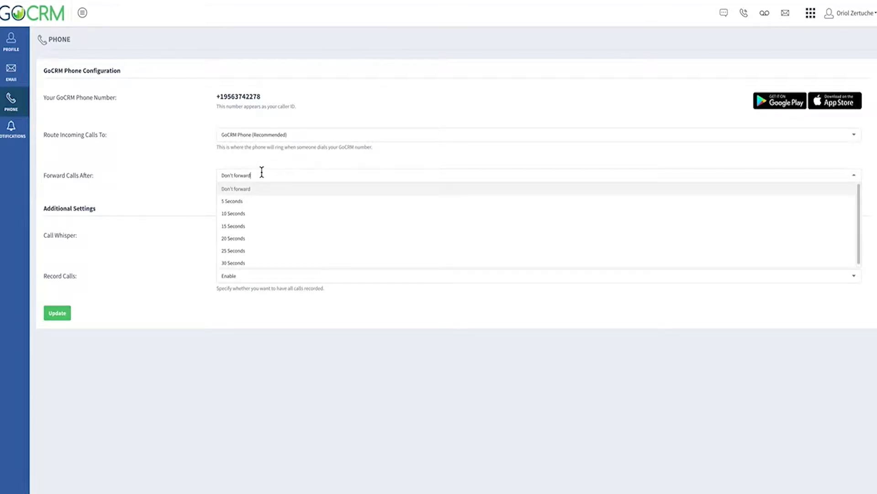
pyautogui.click(264, 225)
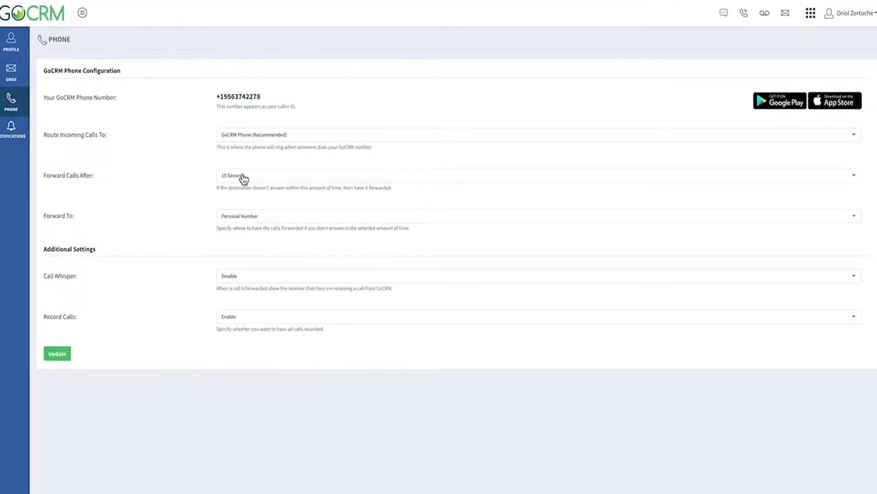
pyautogui.click(284, 216)
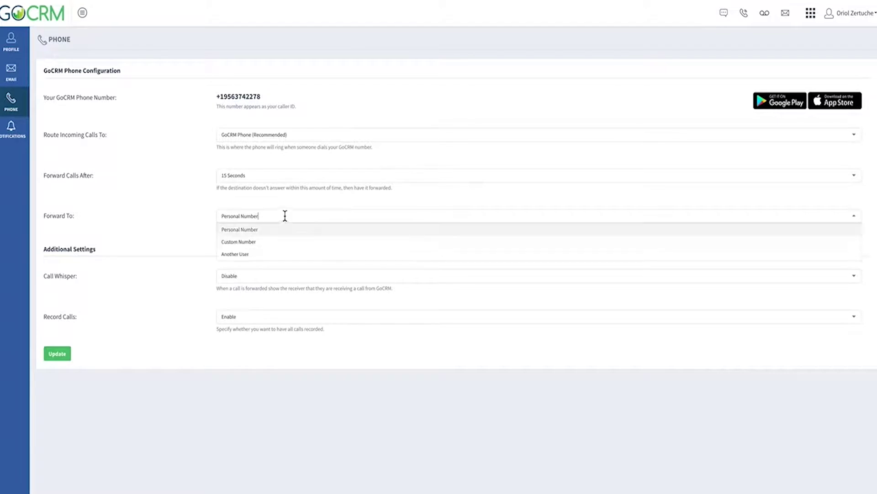
pyautogui.click(280, 242)
# Enter the custom forwarding phone number and save the phone configuration
pyautogui.click(269, 263)
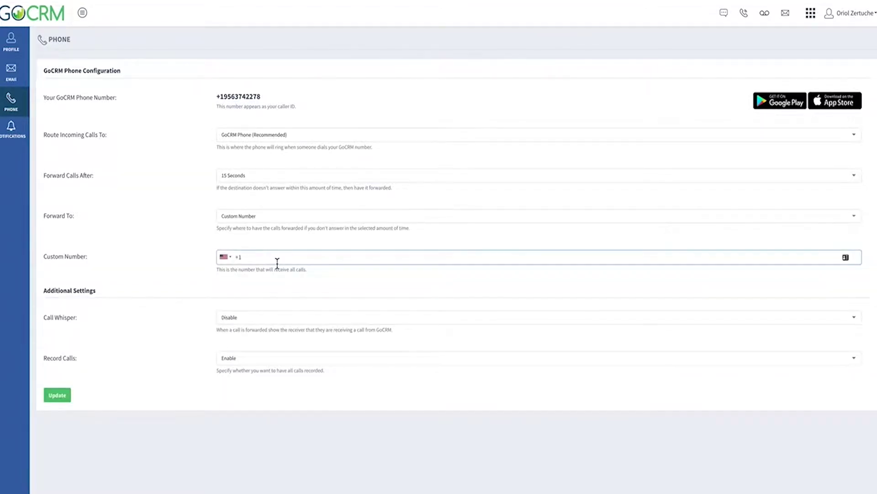
pyautogui.click(61, 398)
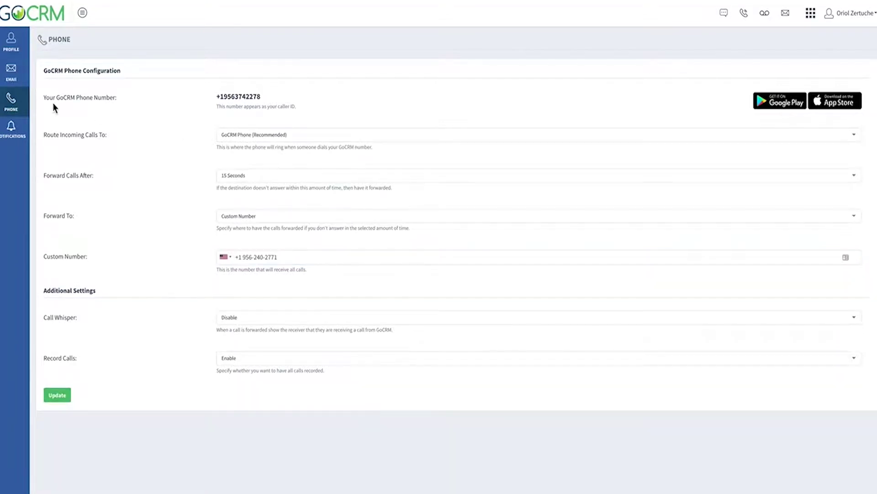
pyautogui.click(23, 83)
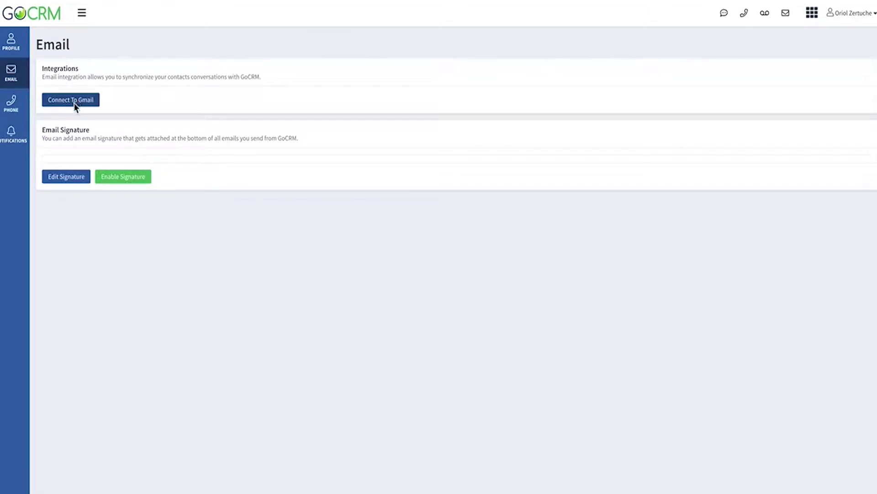
# Link a Google account through Gmail integration and grant GoCRM access to the mailbox
pyautogui.click(76, 102)
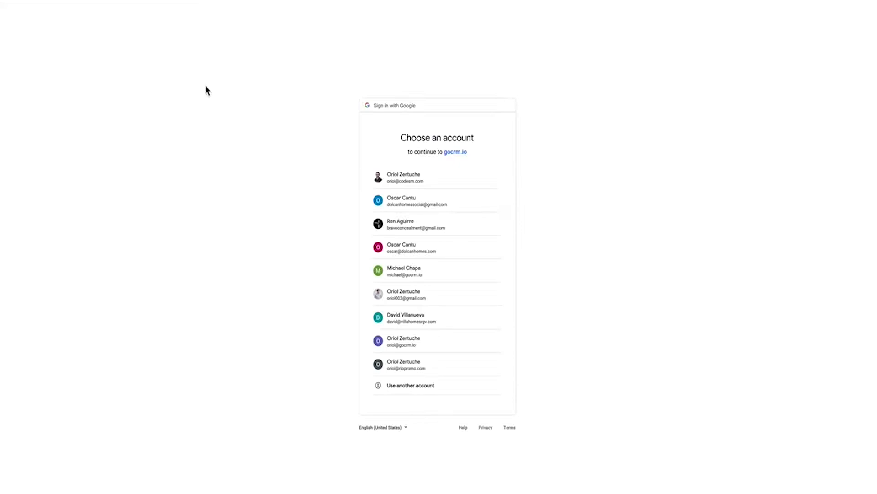
pyautogui.click(443, 367)
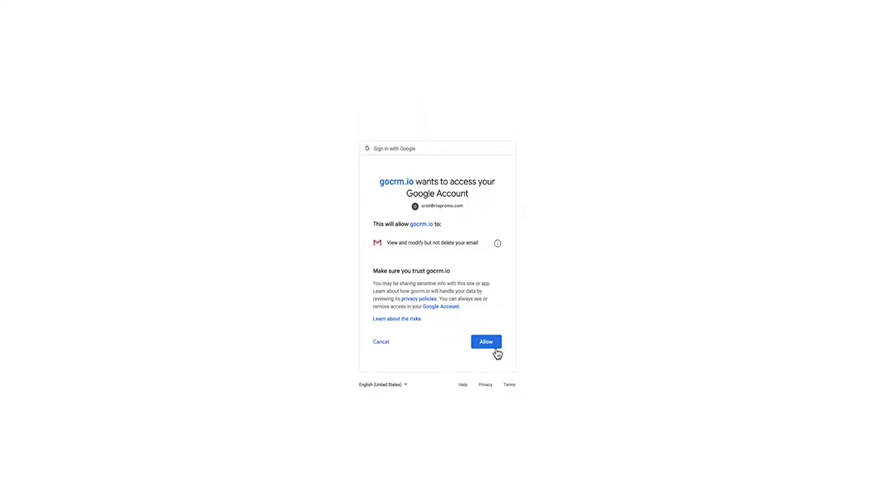
pyautogui.click(482, 346)
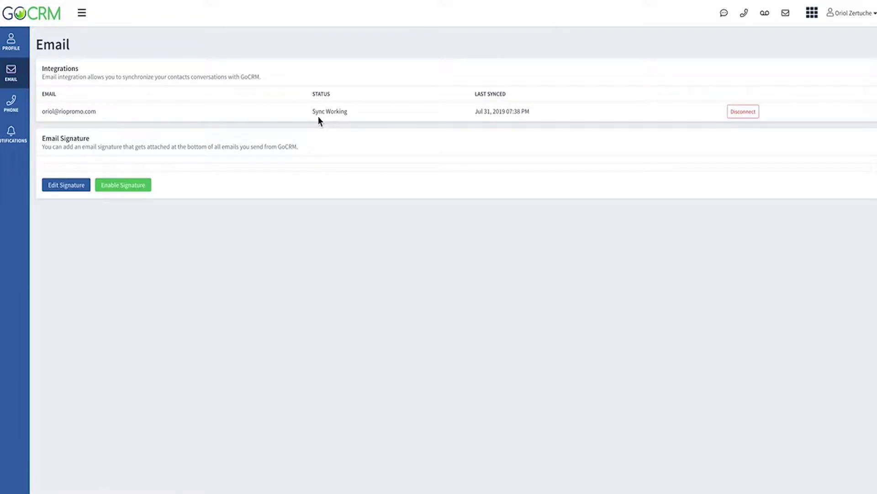
# Paste the prepared Rio Promo signature into the editor, save it and enable it
pyautogui.click(74, 190)
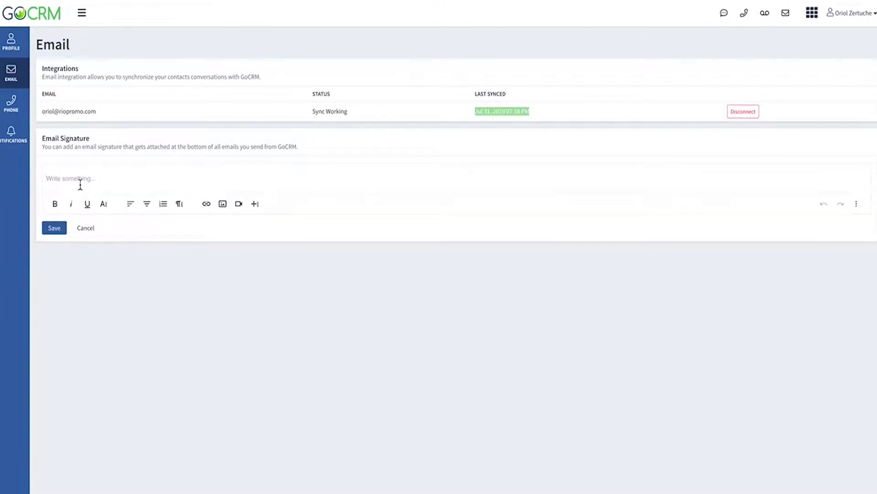
pyautogui.click(88, 178)
pyautogui.hotkey('ctrl', 'v')
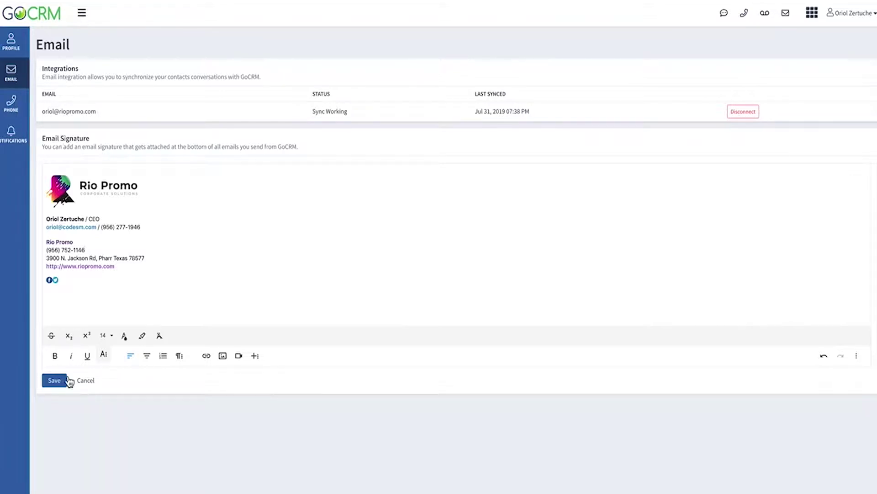
pyautogui.click(62, 383)
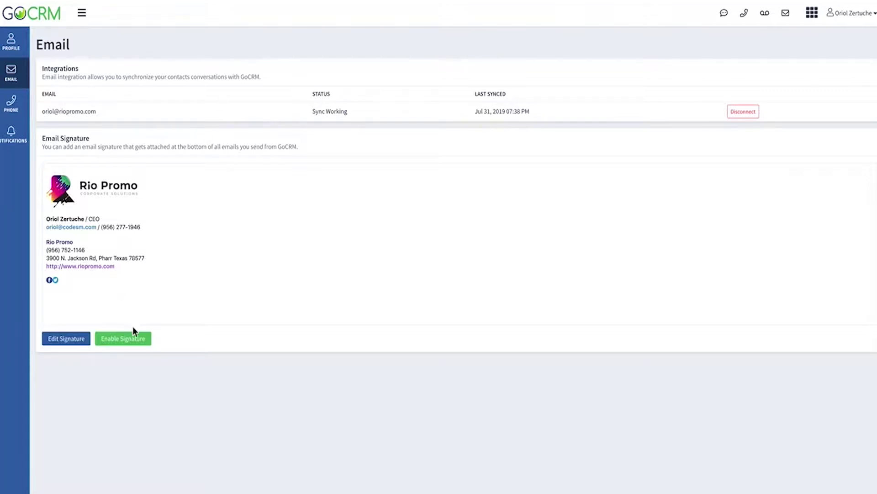
pyautogui.click(137, 344)
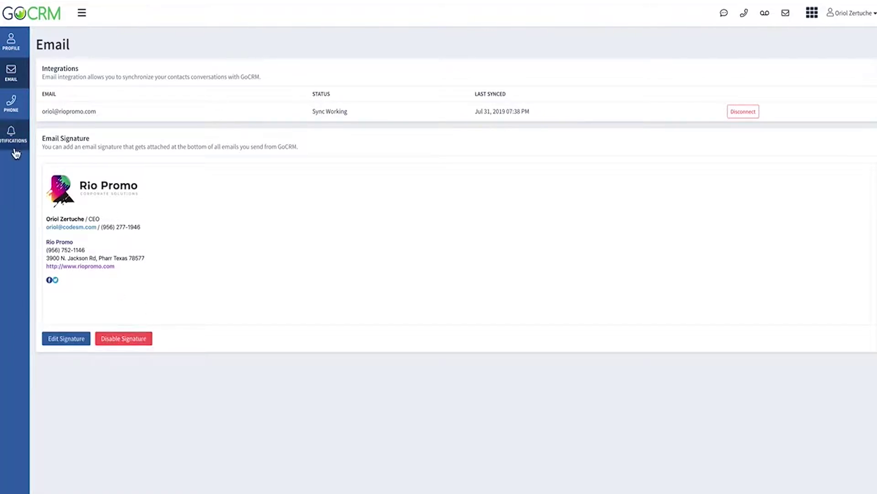
pyautogui.click(21, 134)
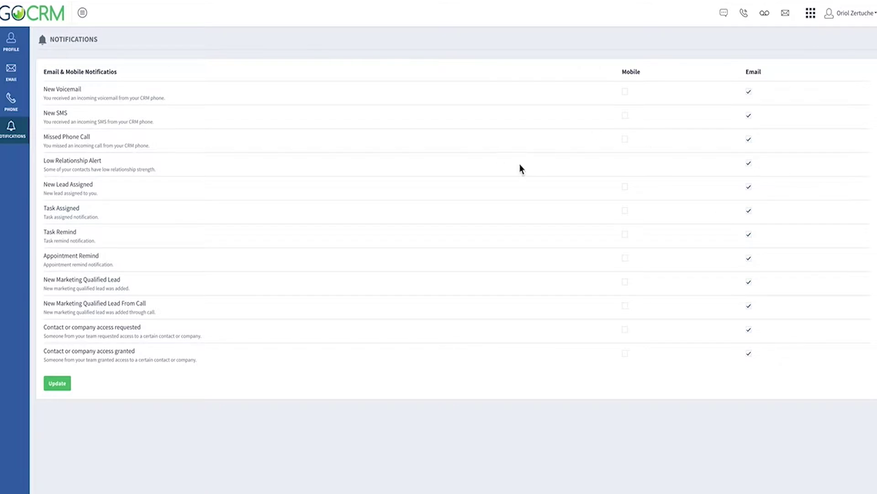
# Tick the Mobile boxes for Missed Phone Call, Task Assigned and Appointment Remind
pyautogui.click(626, 140)
pyautogui.click(629, 214)
pyautogui.click(625, 259)
pyautogui.click(58, 384)
# View the profile settings page, then return to the main dashboard
pyautogui.click(24, 43)
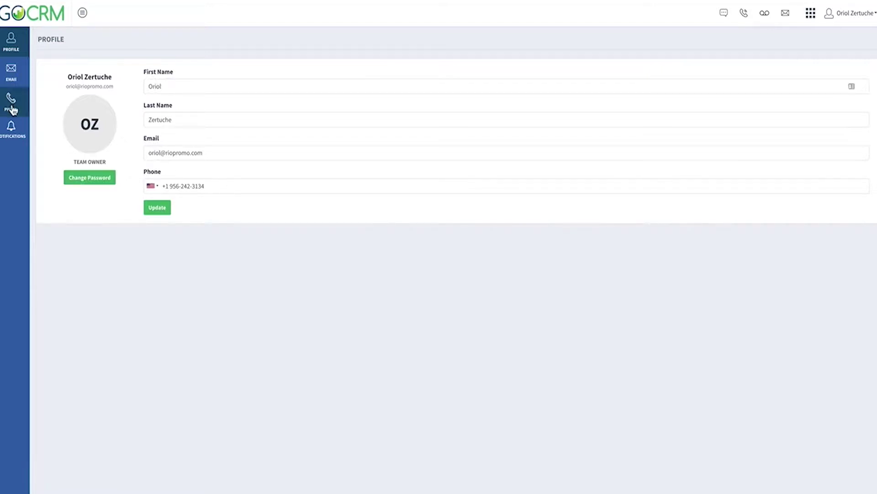
pyautogui.click(34, 19)
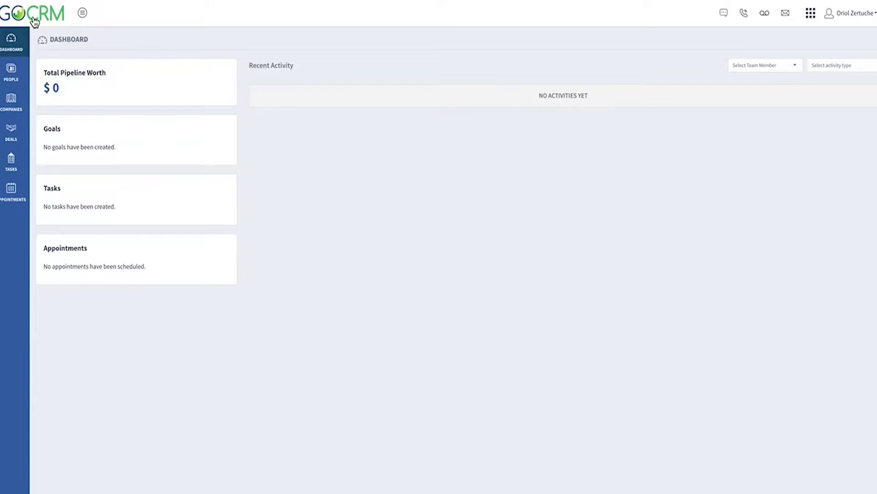
# Add a new person with the contact's name, new company CODESM and job title Account Executive
pyautogui.click(6, 80)
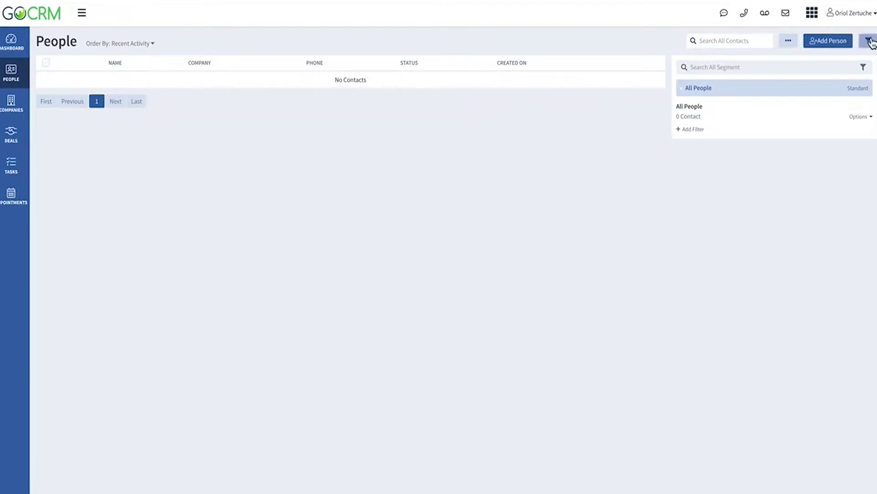
pyautogui.click(829, 45)
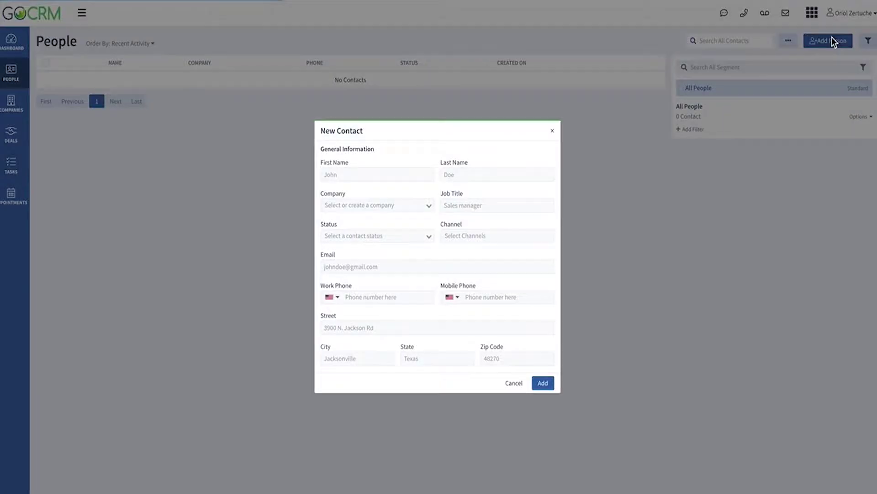
pyautogui.click(362, 171)
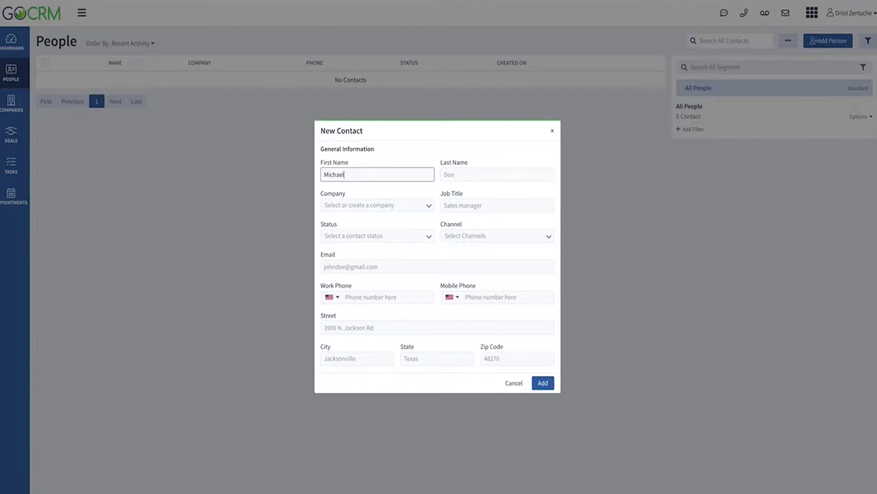
pyautogui.press('Tab')
pyautogui.press('Tab')
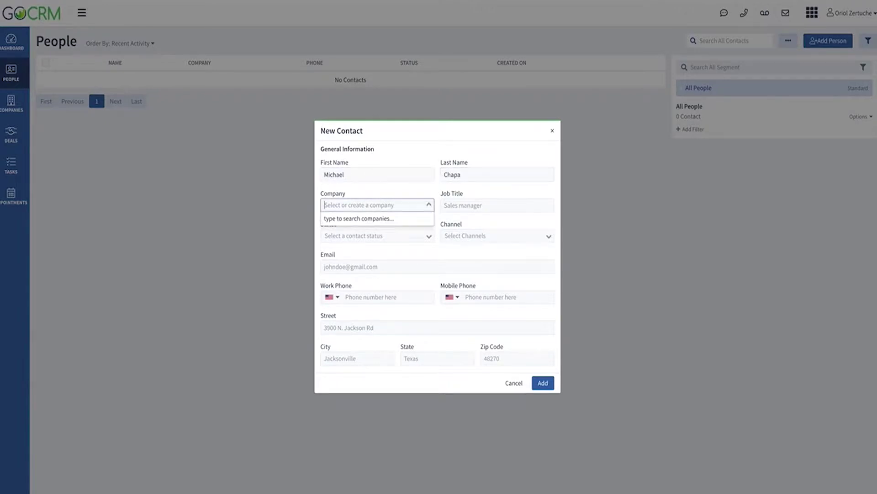
pyautogui.write('CODESM')
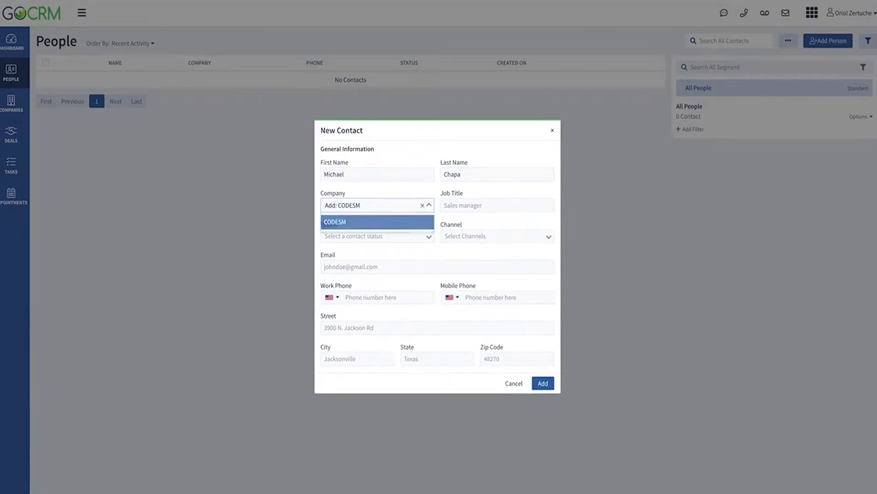
pyautogui.press('Return')
pyautogui.press('Tab')
pyautogui.write('Account Executive')
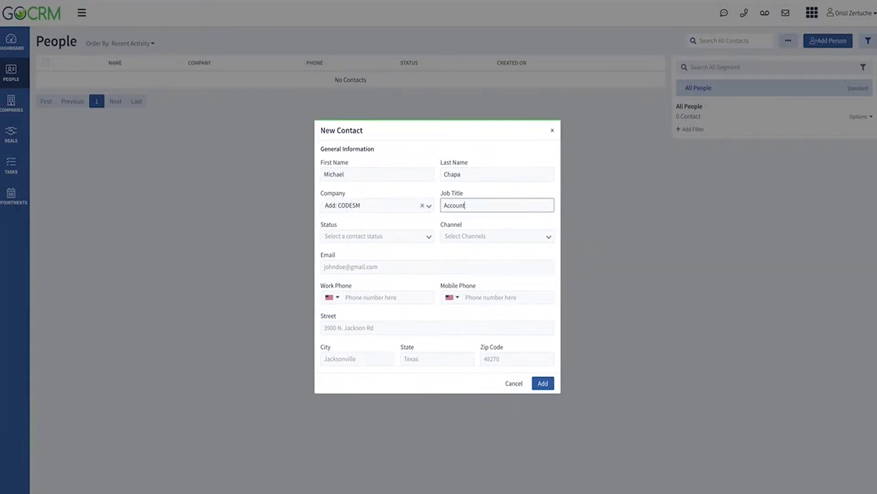
# Set status to Lead and channel to Direct, then enter the contact's email and work phone
pyautogui.click(379, 236)
pyautogui.click(389, 253)
pyautogui.click(477, 235)
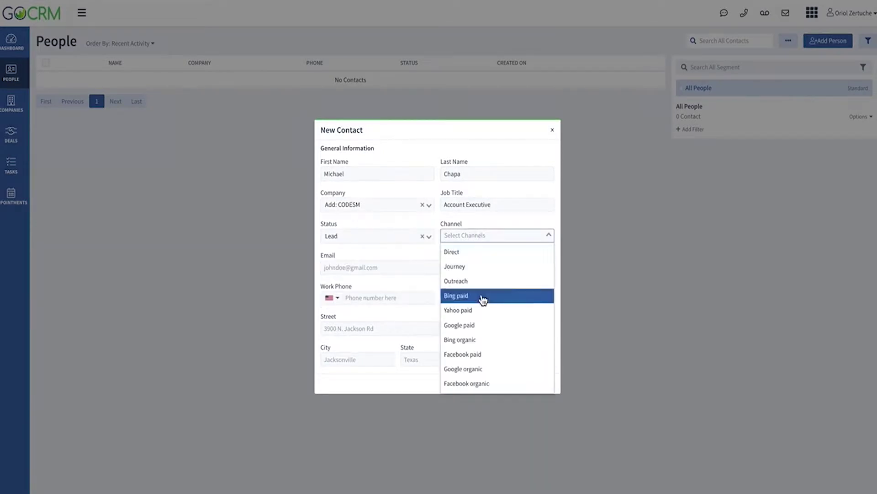
pyautogui.click(481, 254)
pyautogui.click(400, 271)
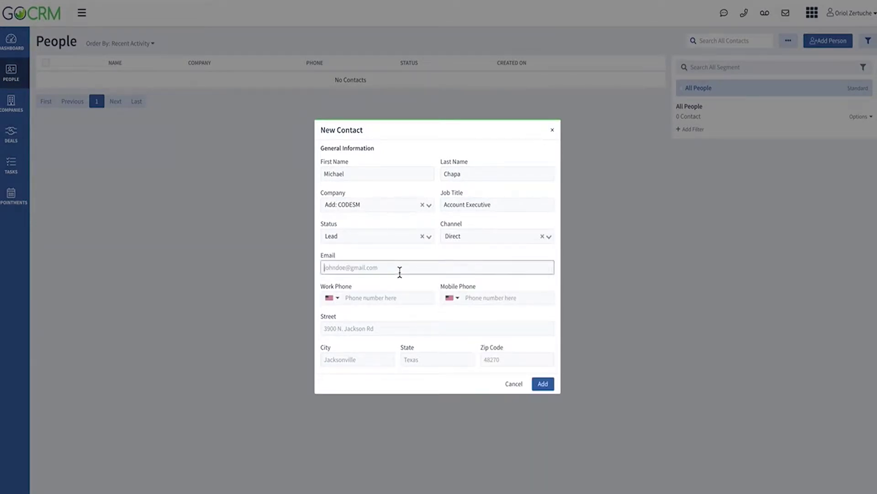
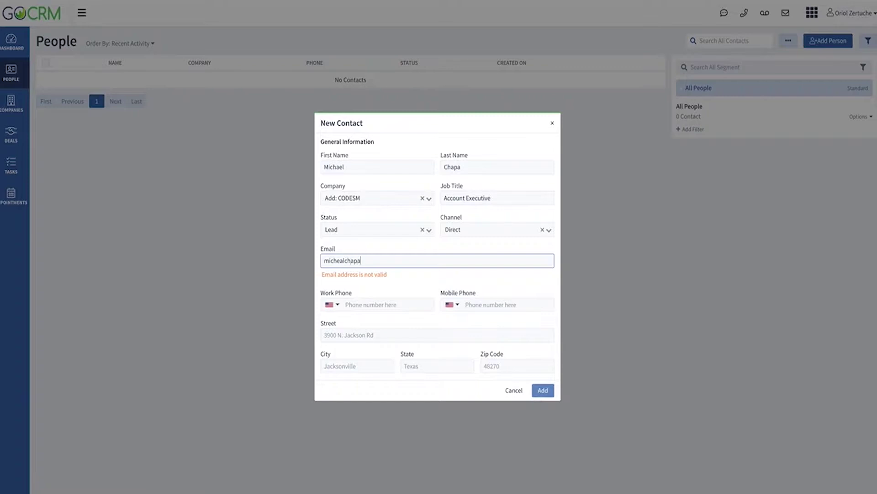
pyautogui.press('Tab')
pyautogui.press('Tab')
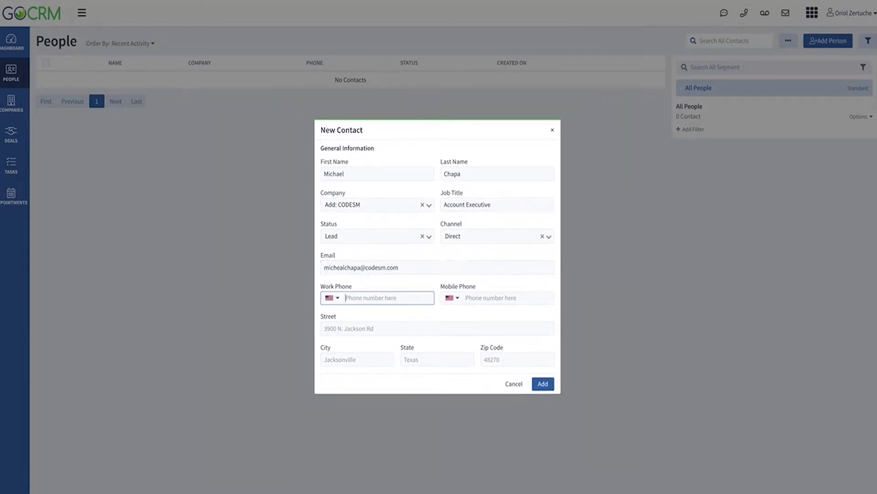
pyautogui.write('9041')
pyautogui.press('BackSpace')
pyautogui.press('BackSpace')
pyautogui.press('BackSpace')
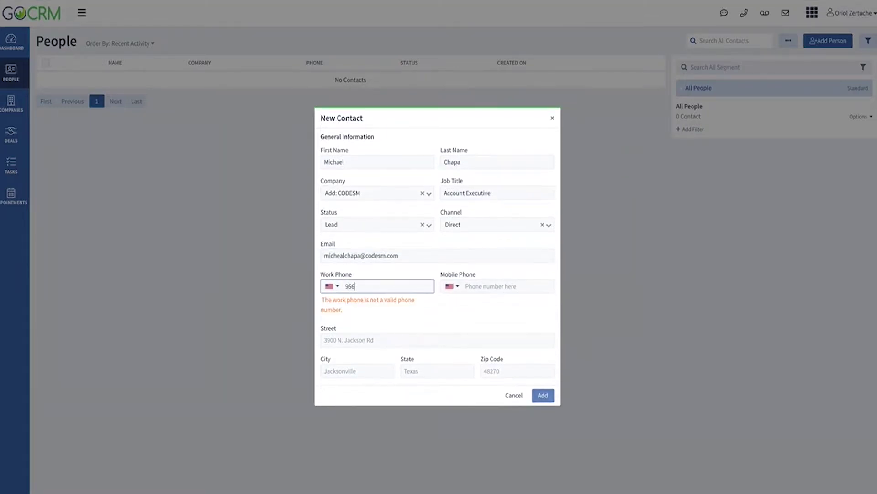
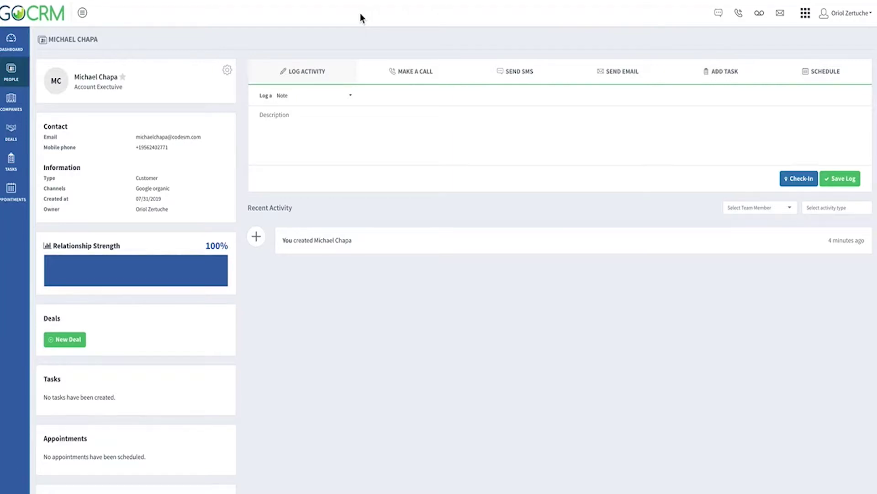
# Call the contact's mobile, note 'Sent me to voicemail.', hang up and save the call log
pyautogui.click(406, 71)
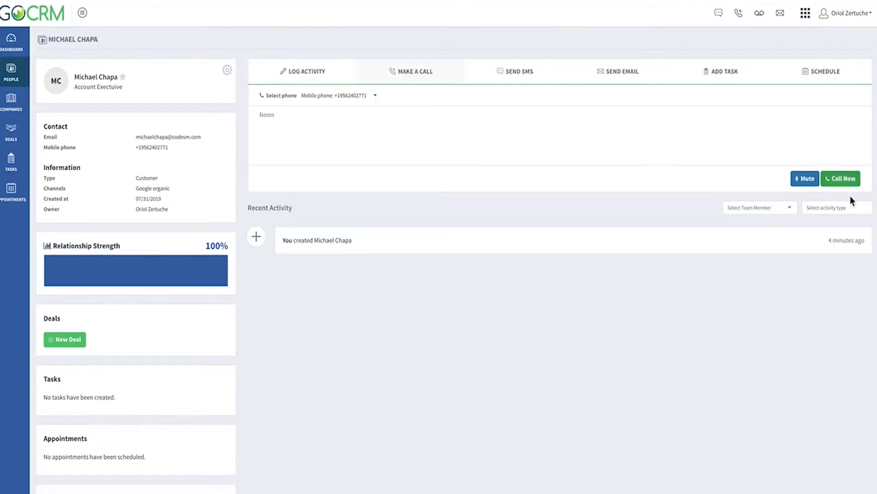
pyautogui.click(853, 187)
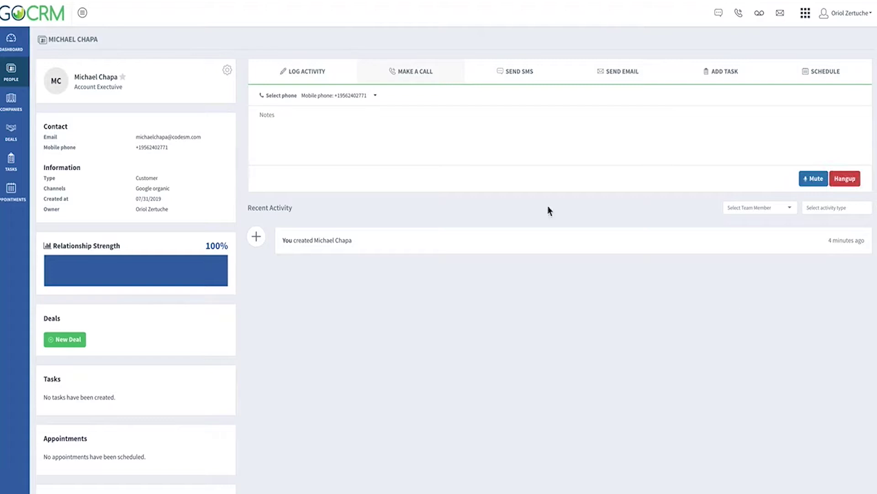
pyautogui.click(393, 136)
pyautogui.write('Sent me to voicemail.')
pyautogui.click(844, 180)
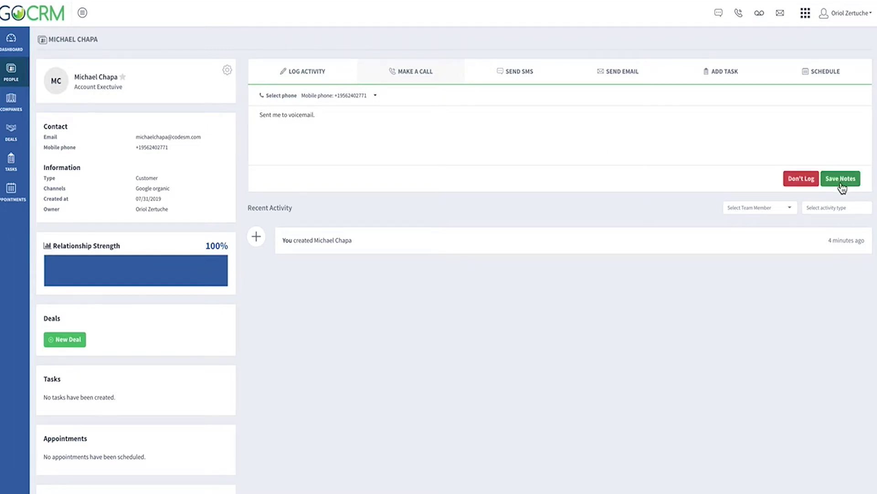
pyautogui.click(842, 183)
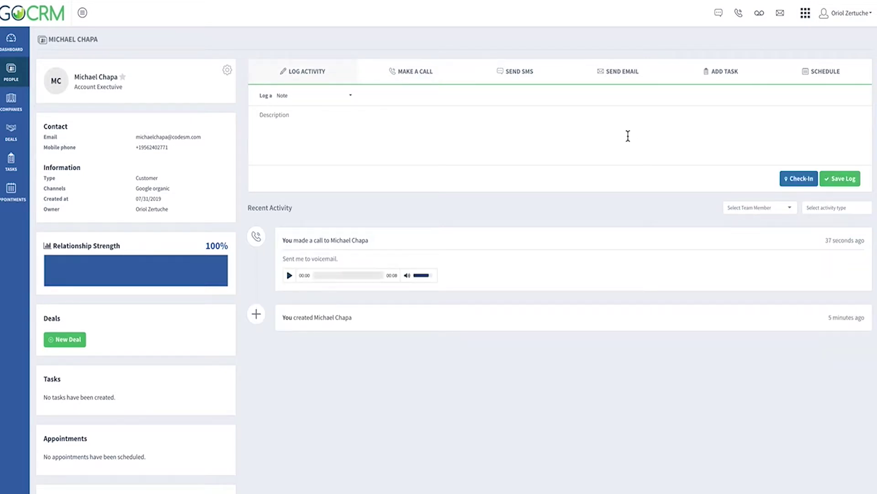
# Text the contact the Missed Call SMS template
pyautogui.click(557, 82)
pyautogui.click(583, 96)
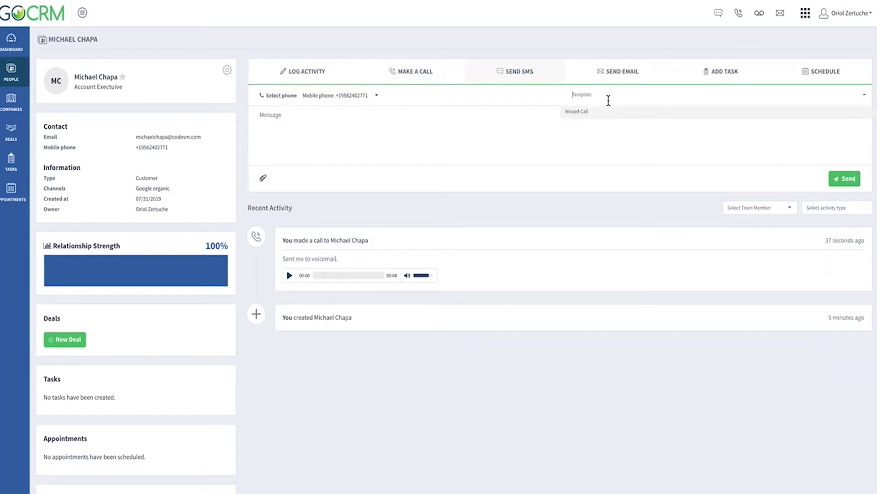
pyautogui.click(611, 112)
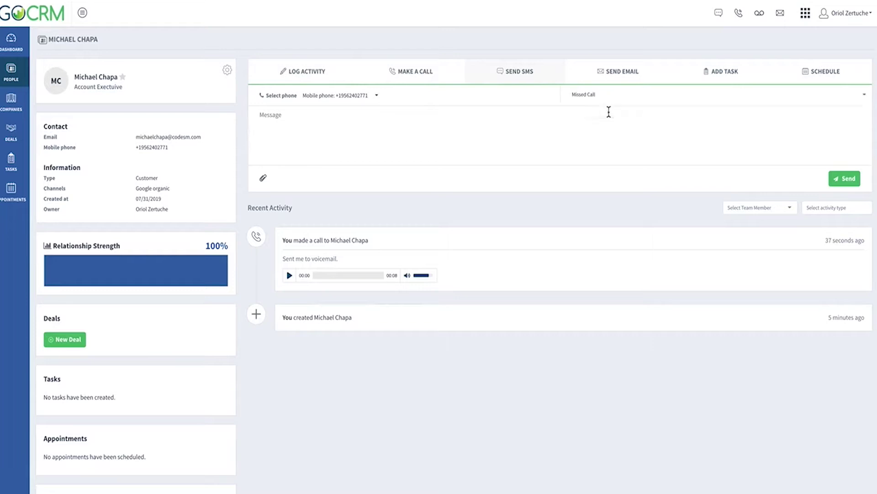
pyautogui.click(843, 179)
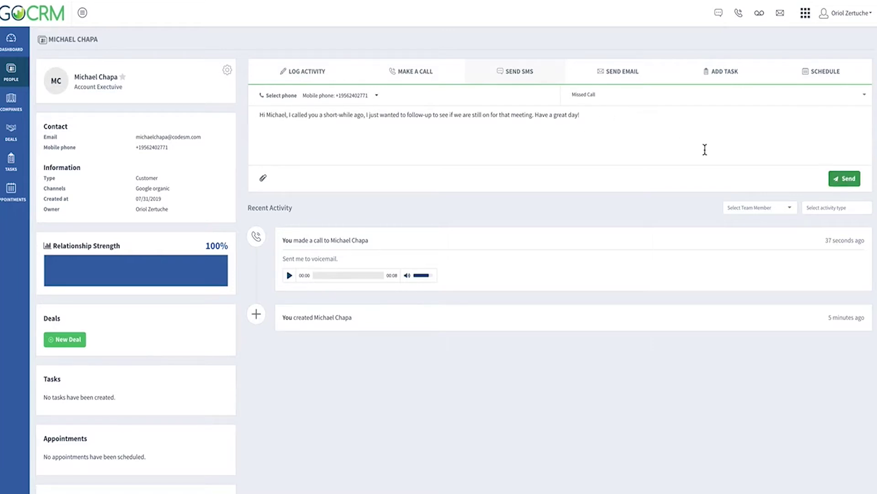
# Email the contact using the Follow-Up email template
pyautogui.click(624, 76)
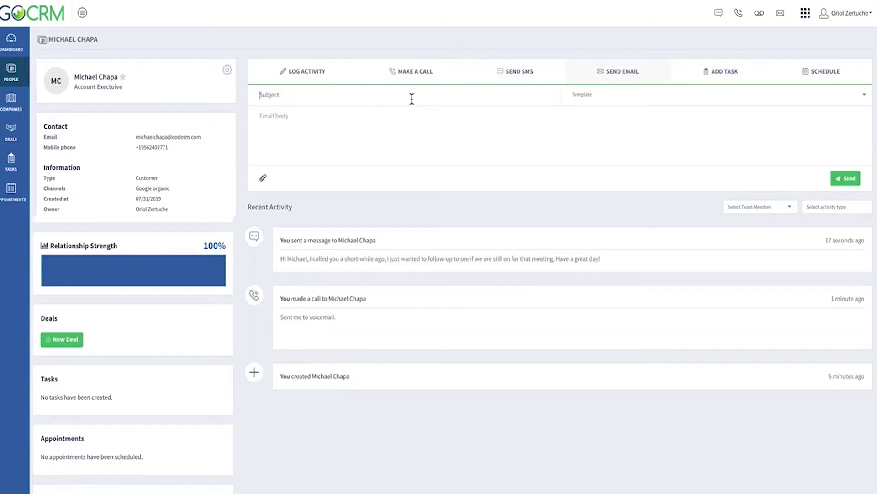
pyautogui.click(619, 96)
pyautogui.click(616, 113)
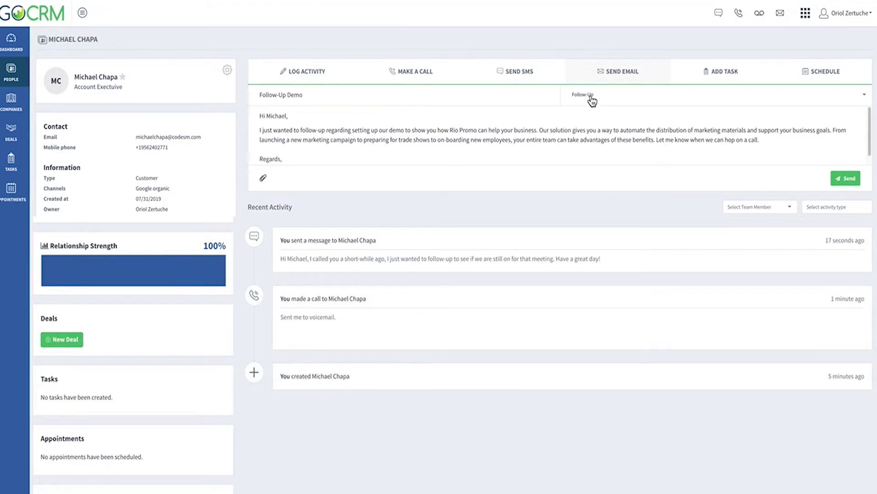
pyautogui.click(846, 179)
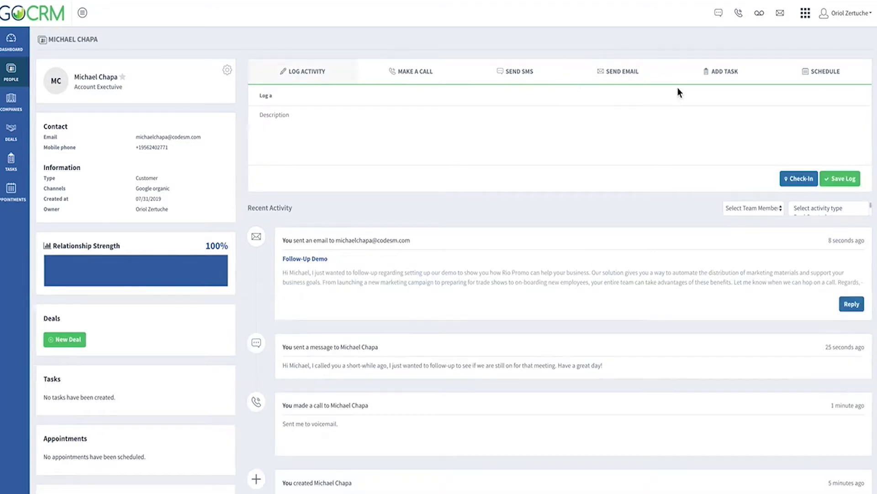
pyautogui.click(749, 79)
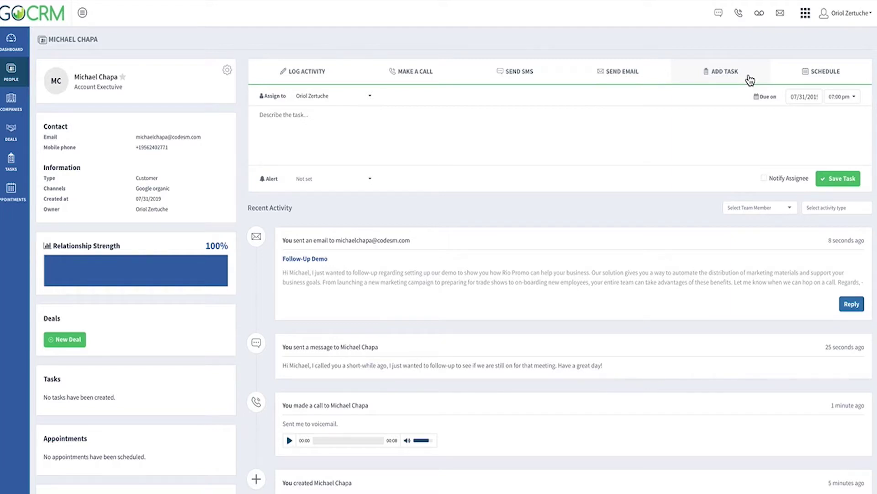
# Save the task 'Follow-up in 2 weeks.' due 08/01/2019 12:00 pm with an alert
pyautogui.click(326, 117)
pyautogui.write('Follow-up in 2 weeks.')
pyautogui.click(804, 97)
pyautogui.click(838, 141)
pyautogui.click(842, 97)
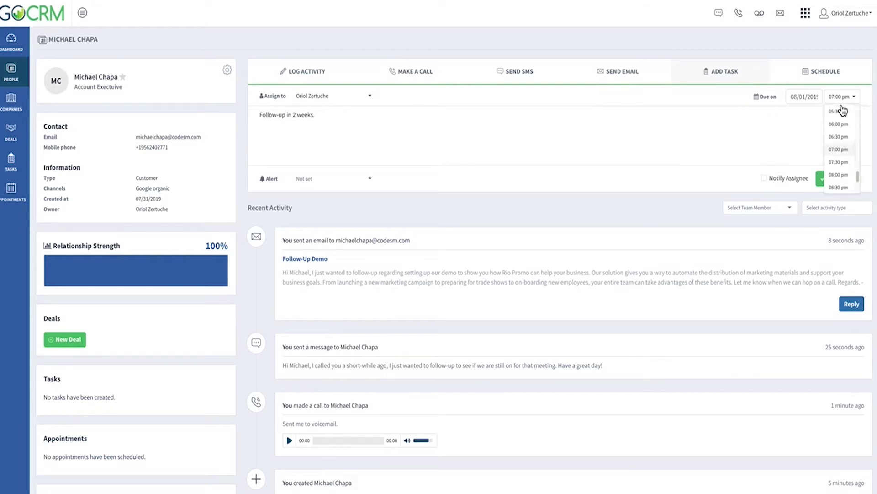
pyautogui.scroll(3, 849, 153)
pyautogui.click(839, 117)
pyautogui.click(320, 179)
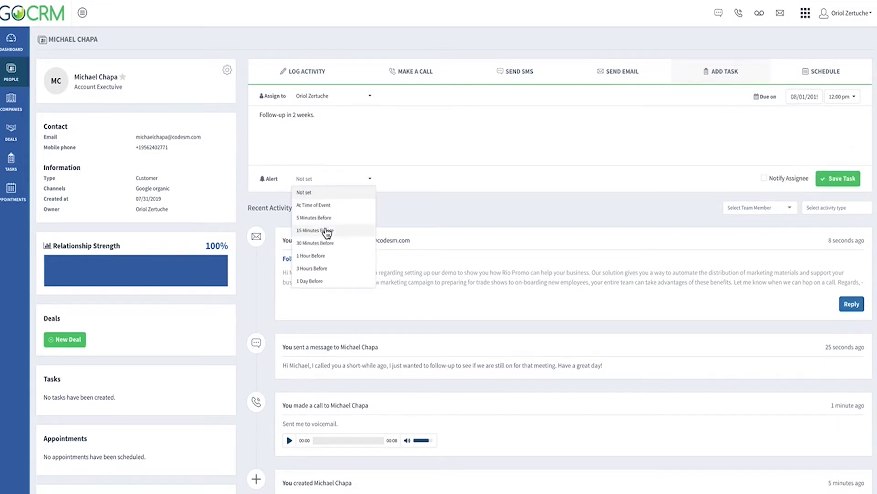
pyautogui.click(315, 204)
pyautogui.click(854, 180)
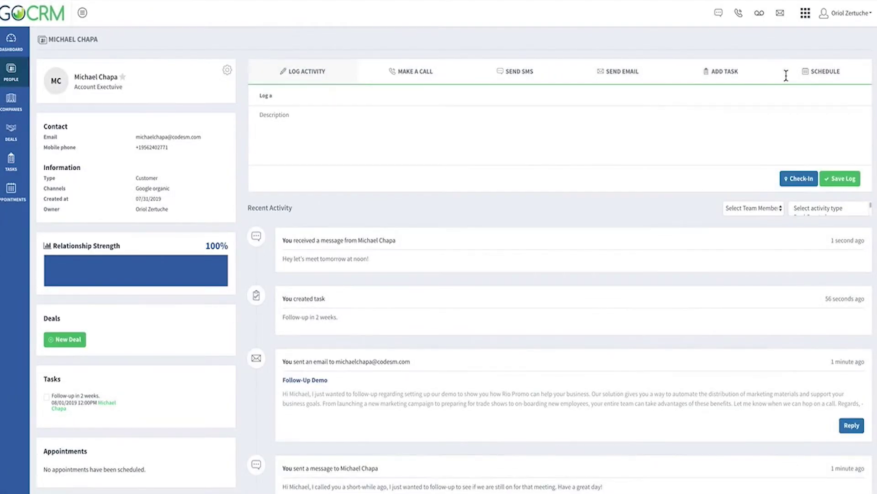
# Schedule 'Demo for CODESM' at Office, August 1 12 PM, described 'Meeting with Project Manager'
pyautogui.click(786, 75)
pyautogui.write('Demo for CODESM')
pyautogui.press('Tab')
pyautogui.write('Office')
pyautogui.press('Tab')
pyautogui.click(311, 234)
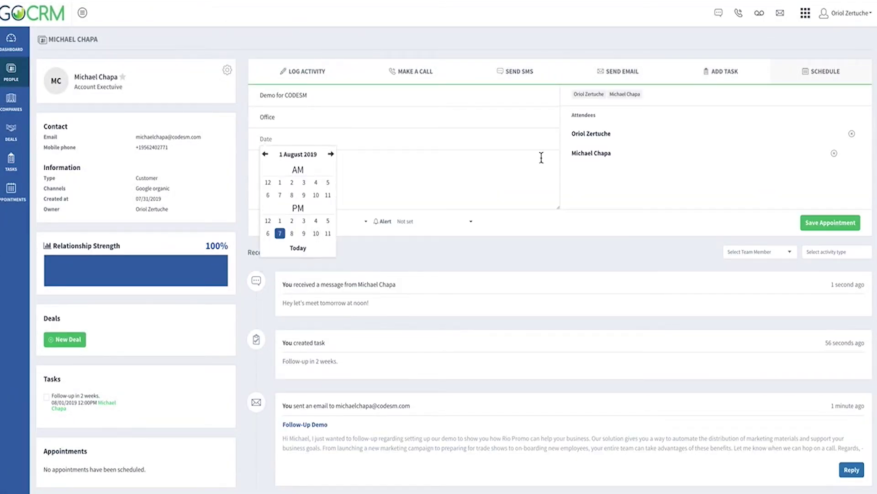
pyautogui.click(269, 222)
pyautogui.press('Tab')
pyautogui.write('Meetin')
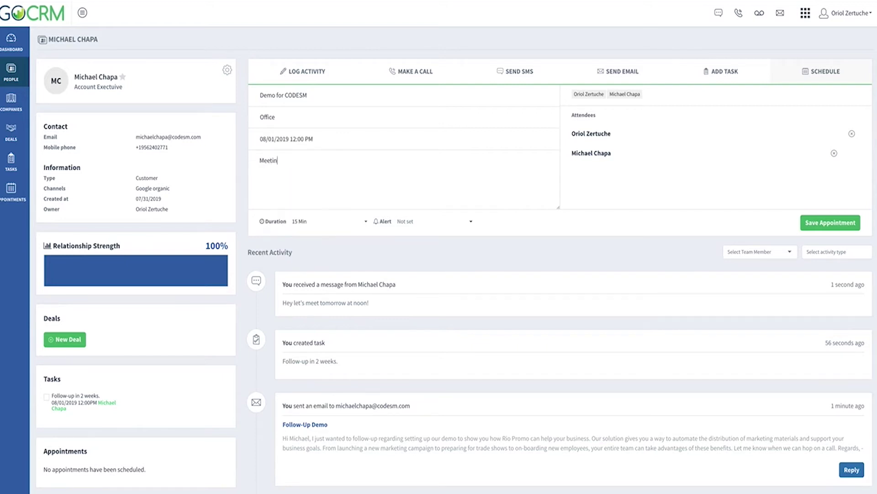
pyautogui.write('g with Project Manager.')
pyautogui.click(830, 222)
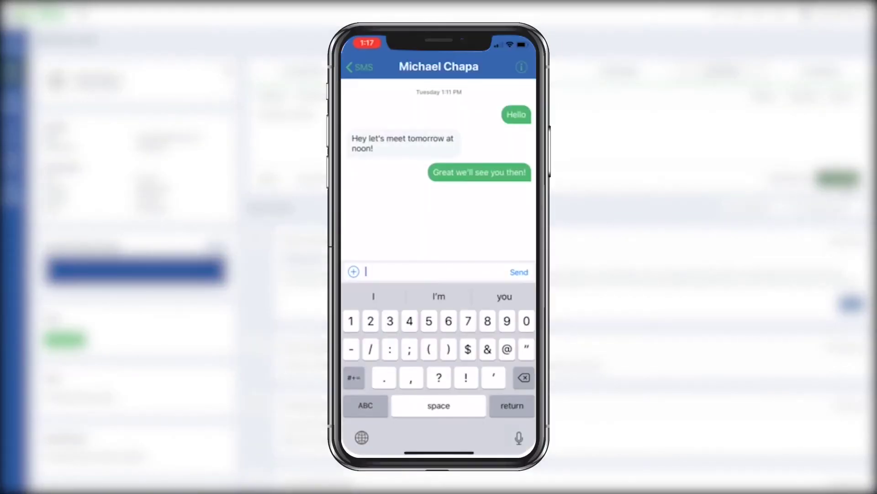
pyautogui.click(521, 66)
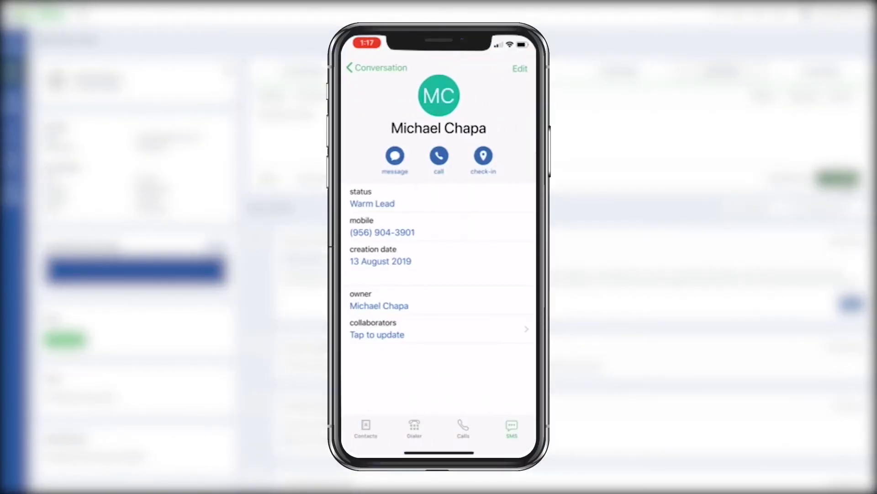
# Save a check-in noted 'At codesm demo meeting' and view its location map
pyautogui.click(482, 156)
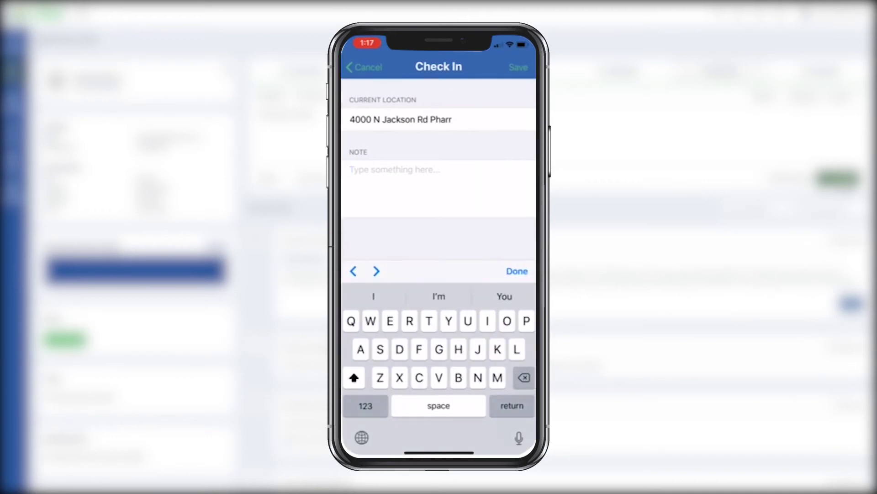
pyautogui.write('At codesm demo meeting')
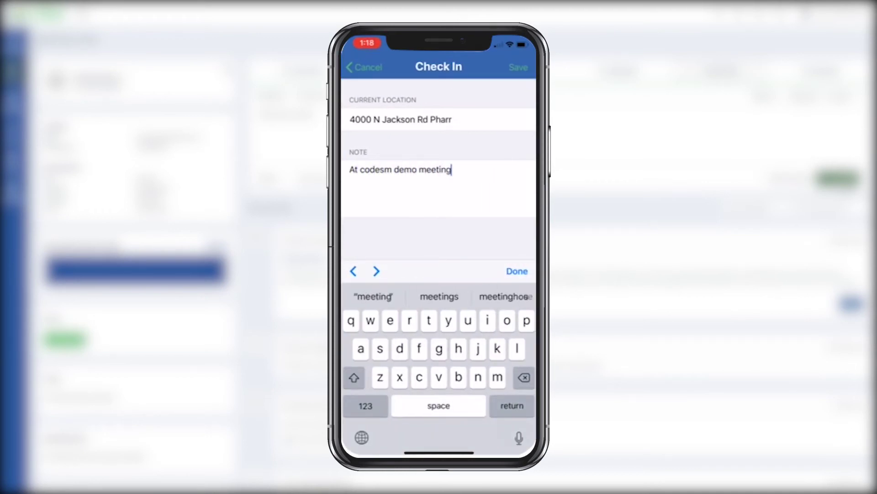
pyautogui.click(521, 67)
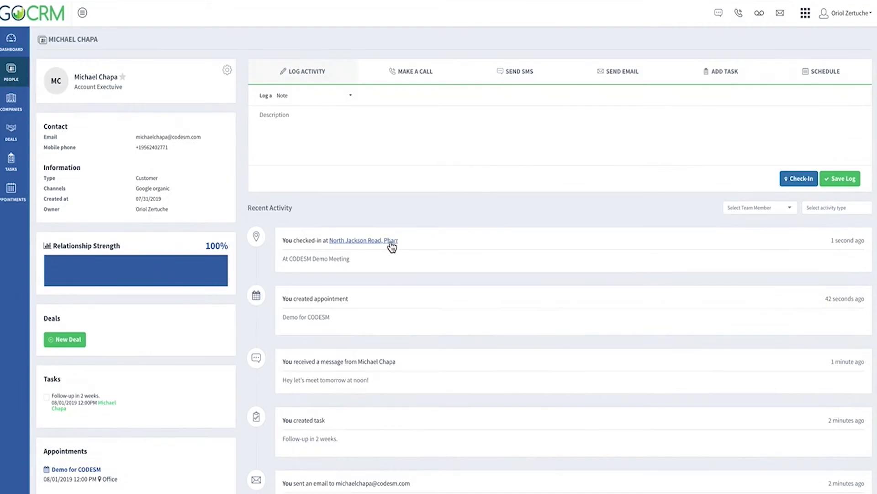
pyautogui.click(391, 241)
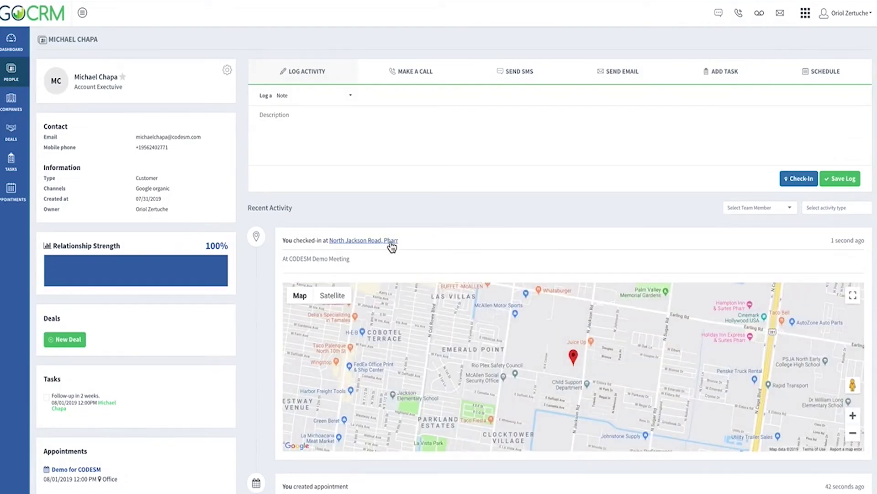